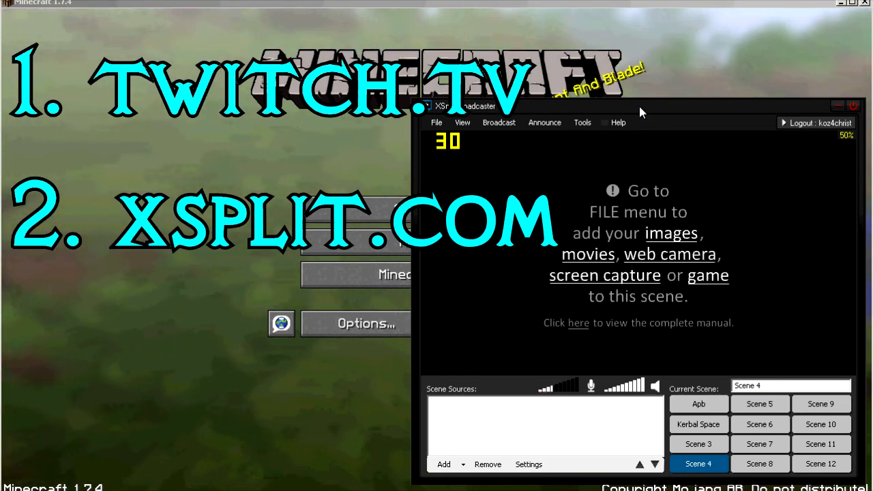
# Step: Bring up the Fraps window and exit Fraps, agreeing to unload it
pyautogui.click(457, 490)
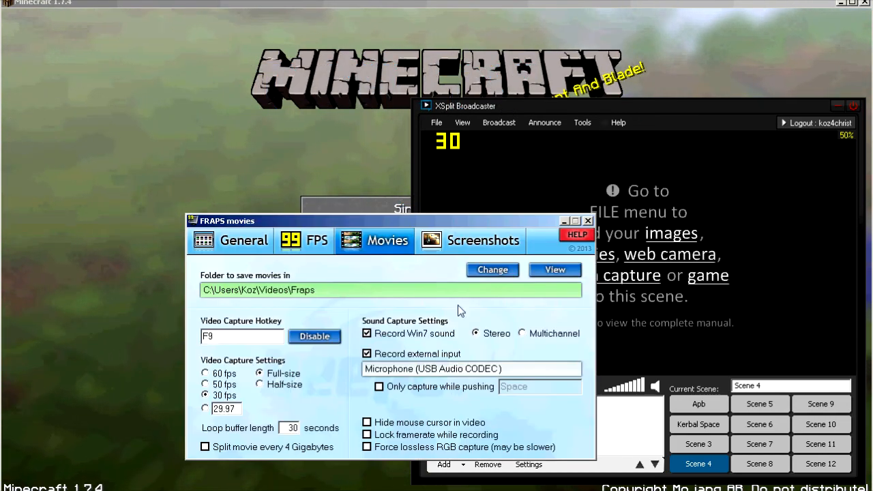
pyautogui.click(588, 221)
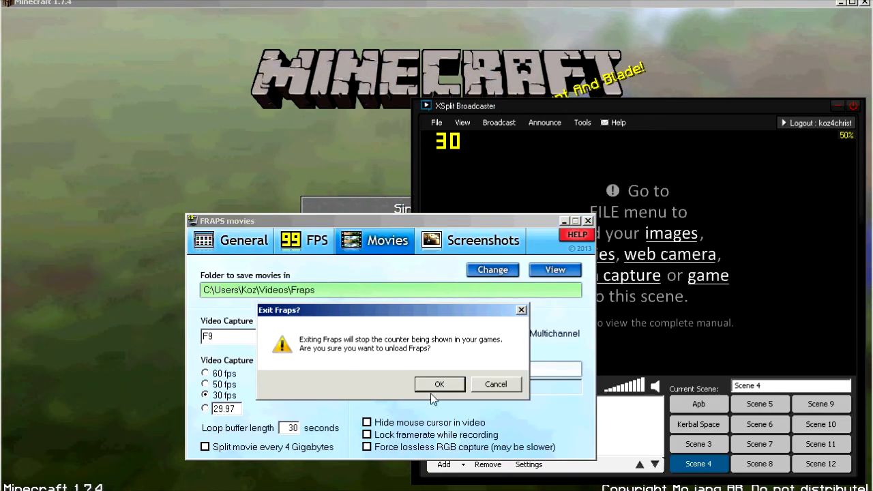
pyautogui.click(436, 386)
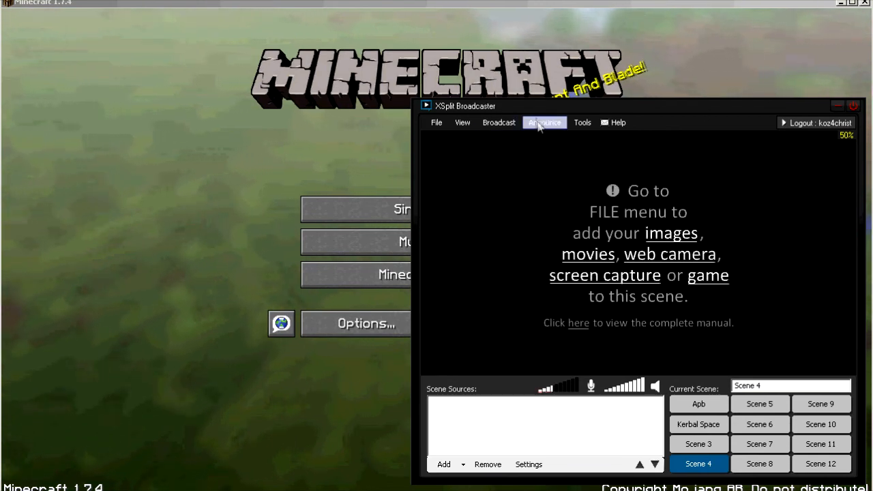
# Step: View the credentials page of the setup wizard for a new Justin.tv/Twitch channel in XSplit Broadcaster, and close the wizard
pyautogui.click(501, 125)
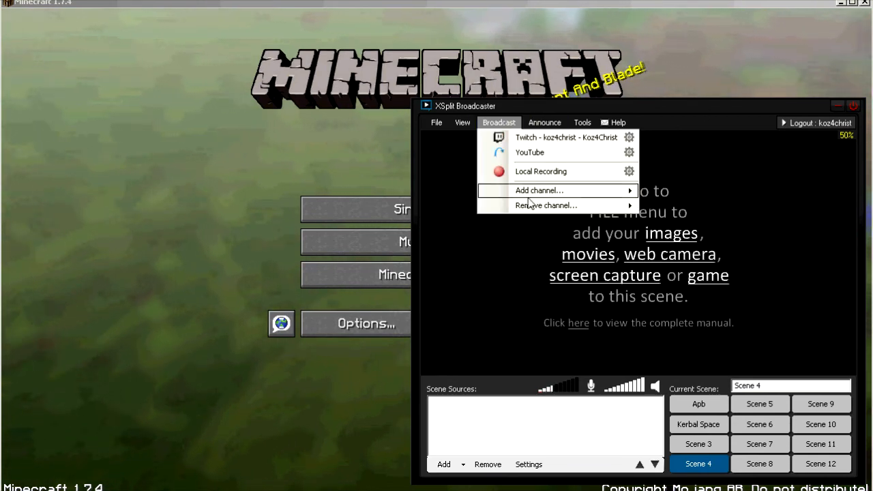
pyautogui.moveTo(532, 197)
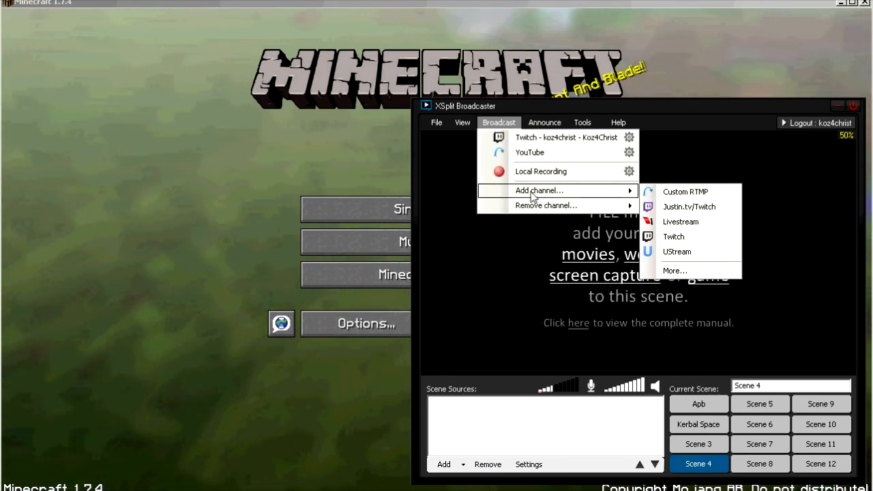
pyautogui.click(690, 207)
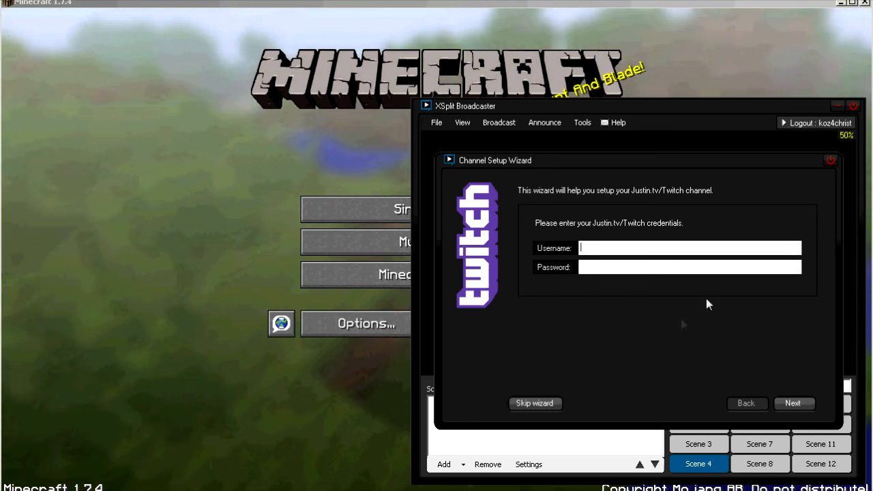
pyautogui.click(829, 159)
# Step: Open the properties of the existing Twitch channel and examine the list of available ingest servers
pyautogui.click(504, 123)
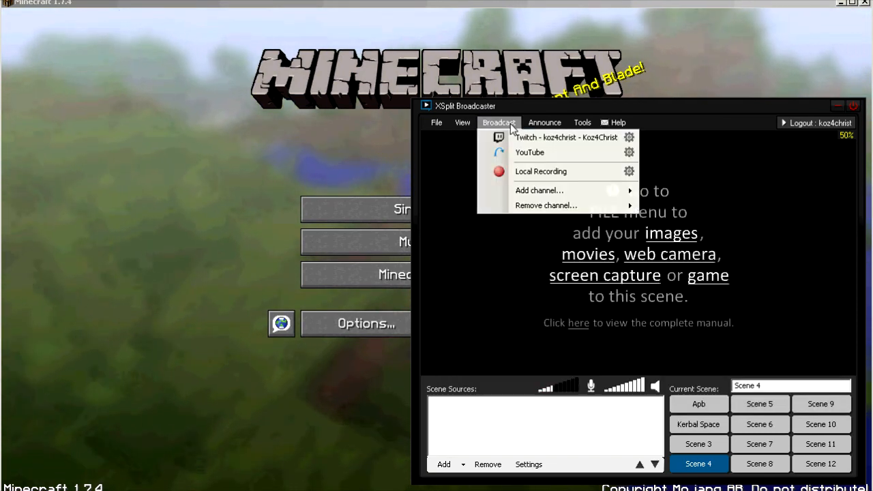
pyautogui.click(499, 123)
pyautogui.click(498, 122)
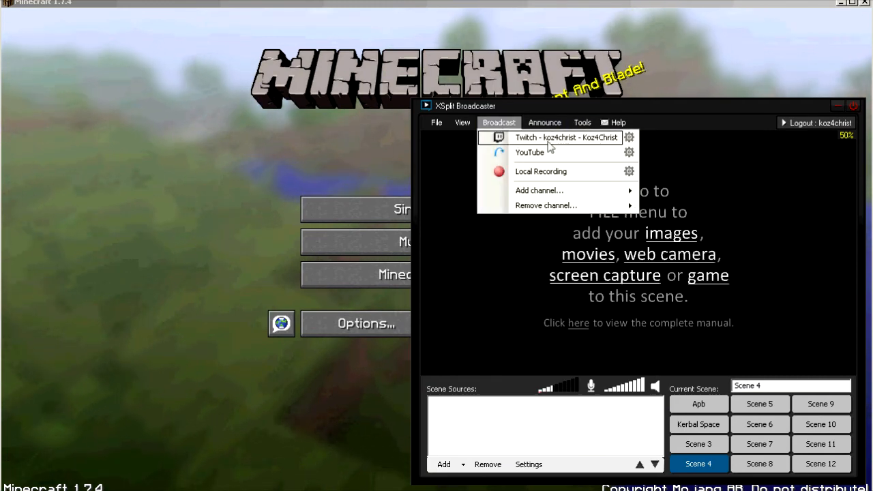
pyautogui.click(628, 137)
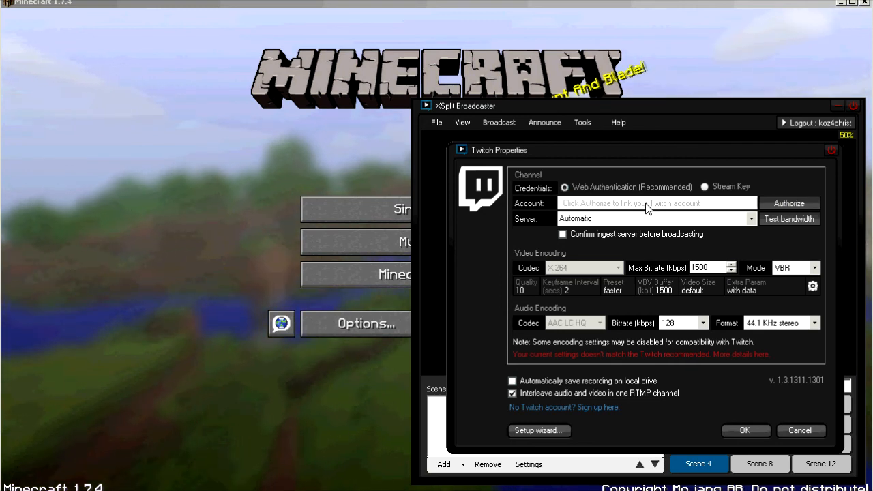
pyautogui.click(751, 219)
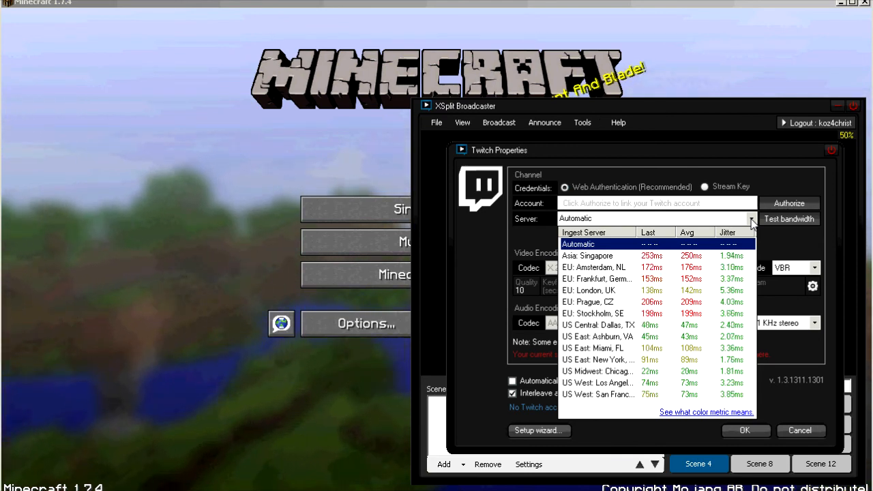
pyautogui.click(750, 219)
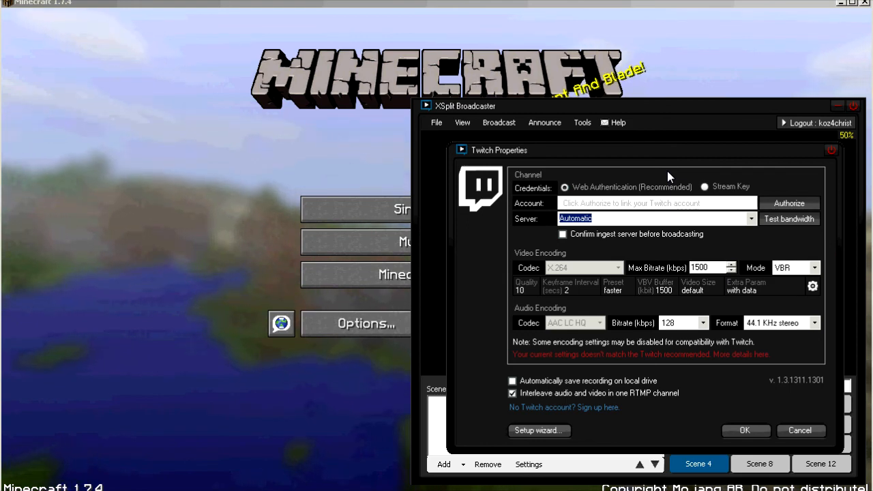
# Step: Review the channel's video bitrate and mode, audio bitrate and format, and the option to interleave audio and video in one RTMP channel
pyautogui.click(723, 267)
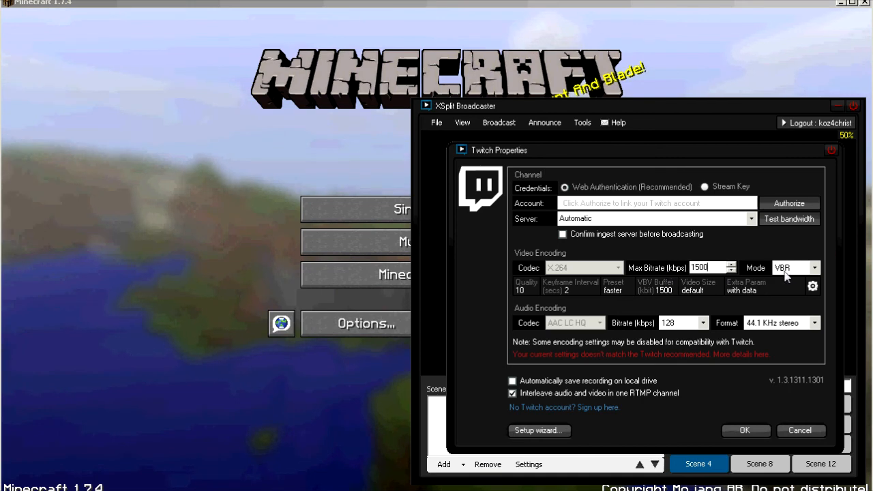
pyautogui.click(814, 268)
pyautogui.click(814, 268)
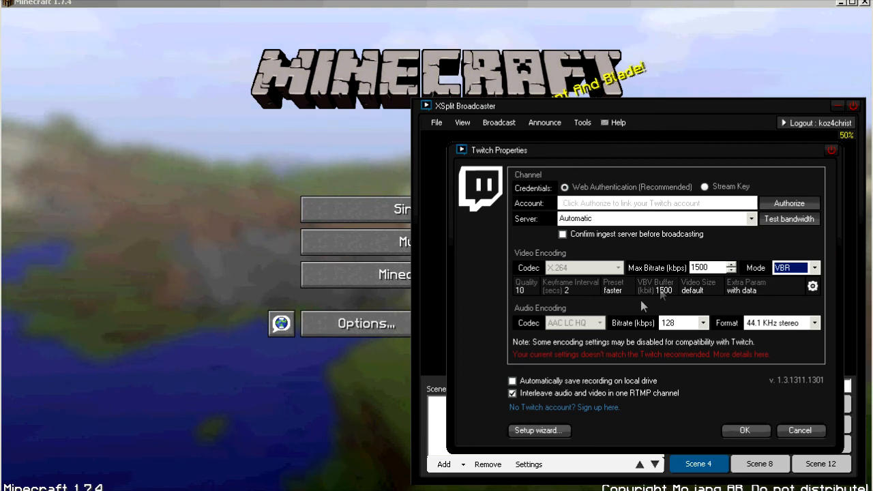
pyautogui.click(703, 323)
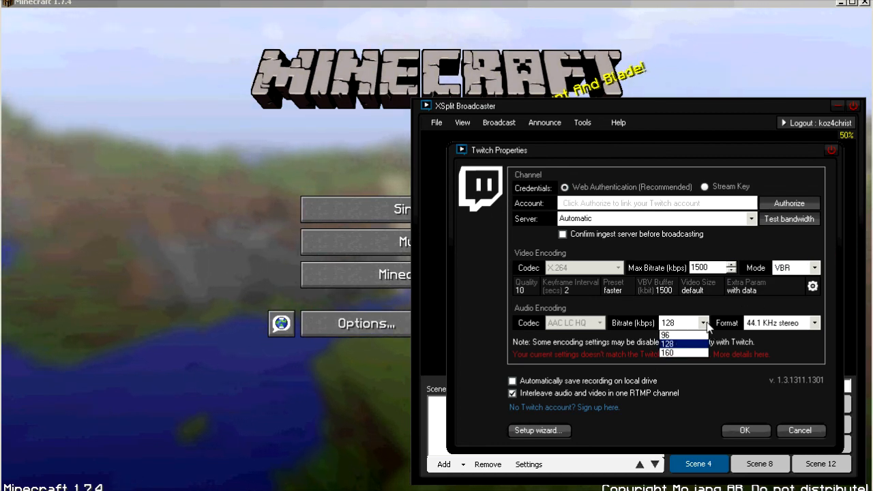
pyautogui.click(703, 323)
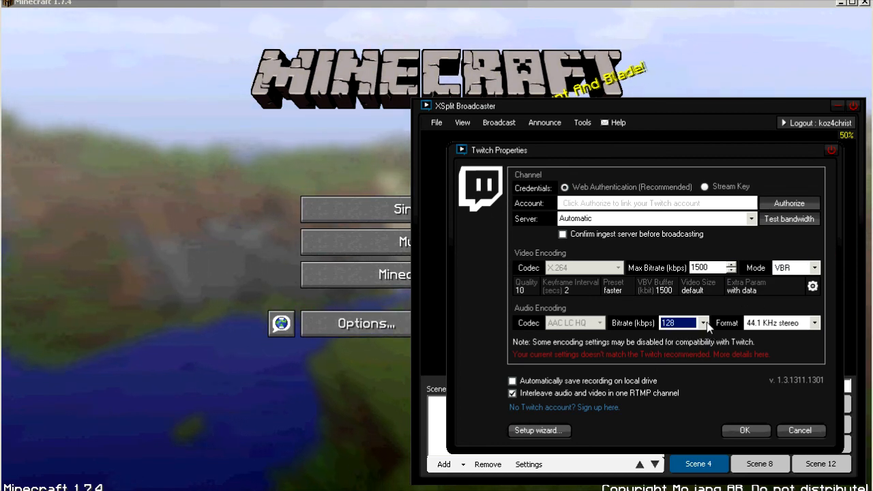
pyautogui.click(814, 323)
pyautogui.click(774, 334)
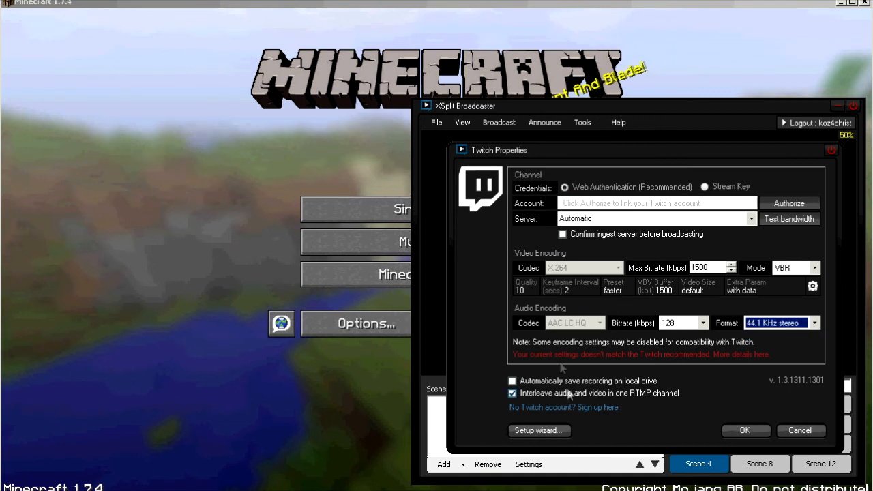
pyautogui.click(512, 393)
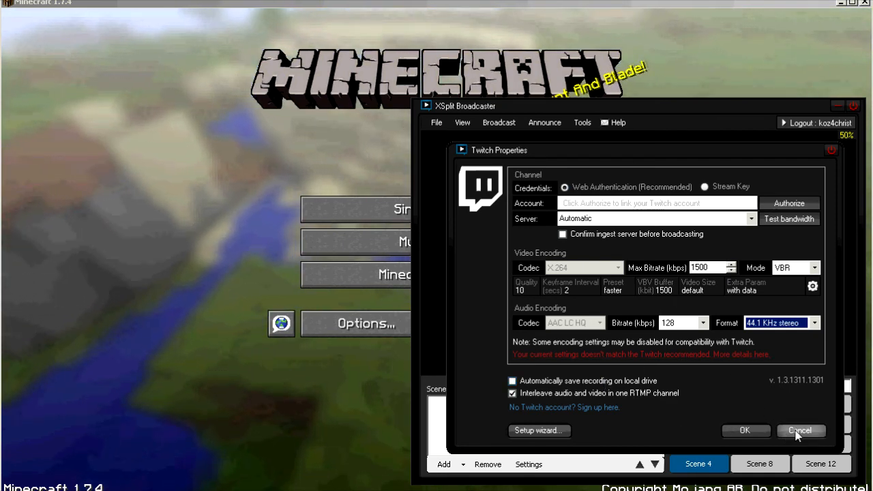
# Step: Try to save the Twitch channel properties, and close them without saving
pyautogui.click(762, 428)
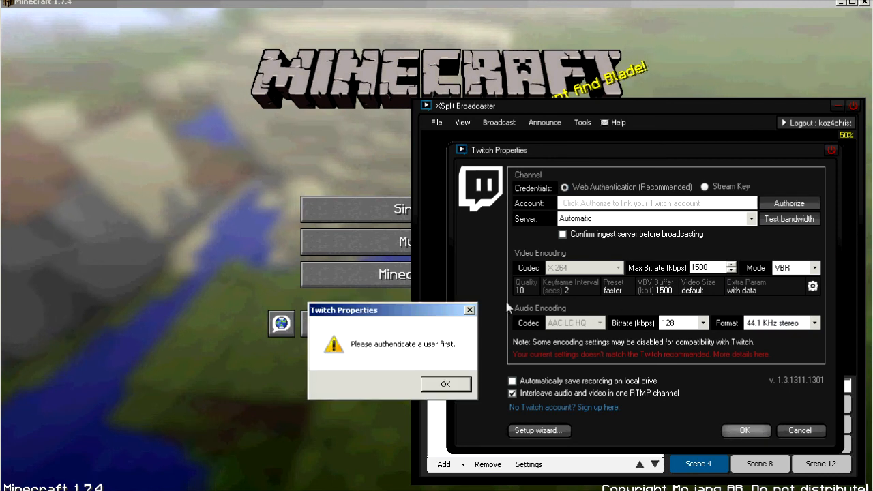
pyautogui.click(447, 384)
pyautogui.click(799, 430)
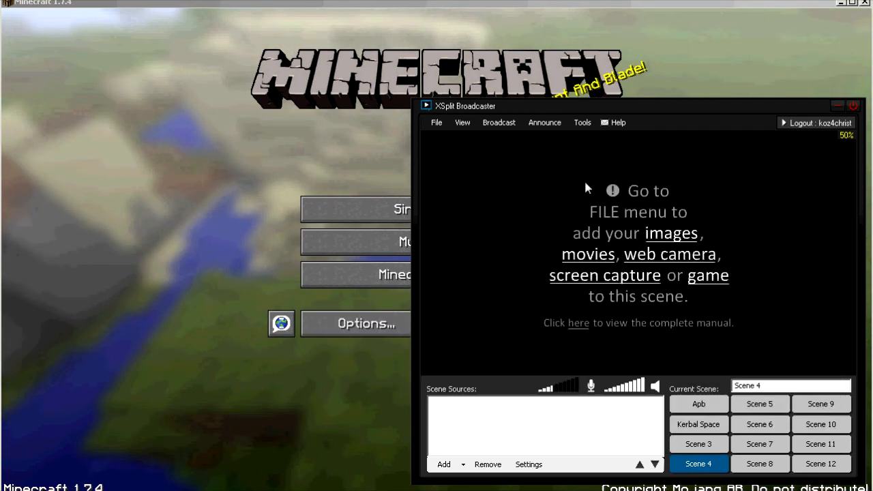
# Step: Open the general user settings and examine the microphone and audio options and the list of selectable resolutions
pyautogui.click(582, 123)
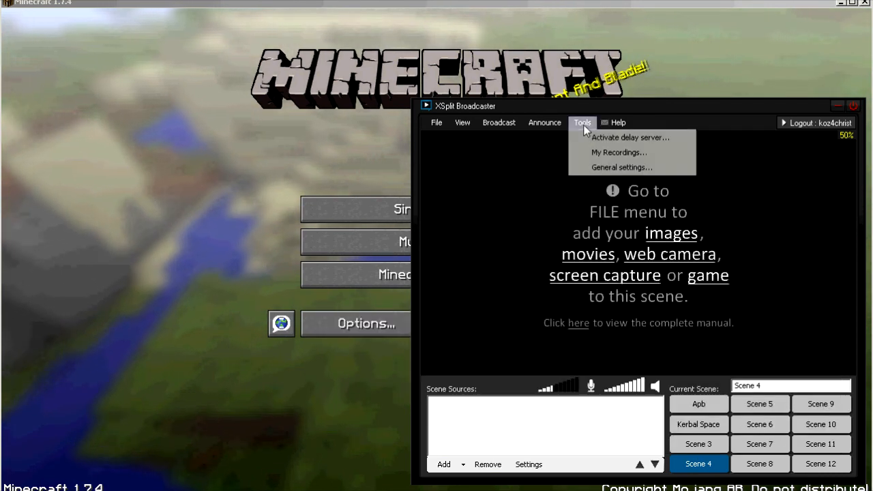
pyautogui.click(609, 171)
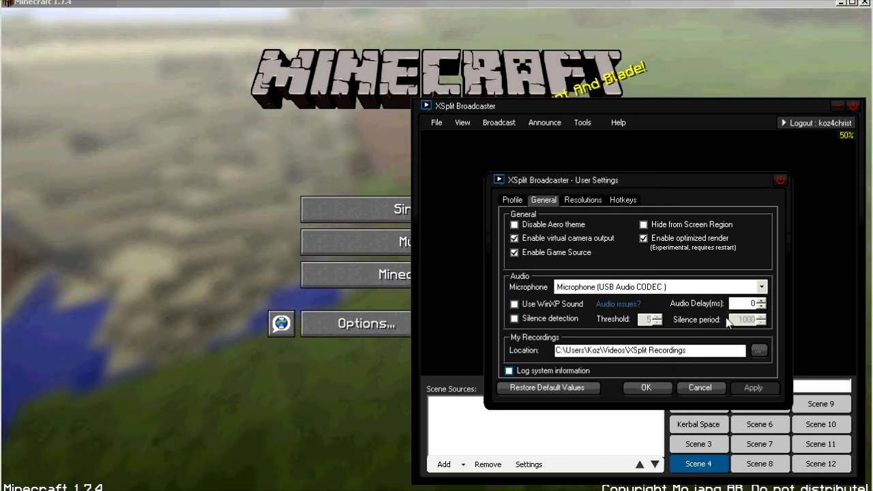
pyautogui.click(583, 201)
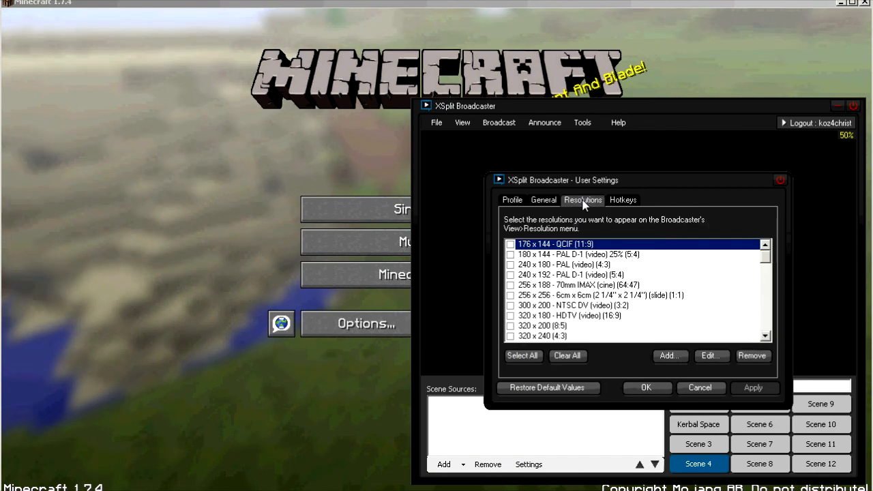
pyautogui.scroll(-5, 586, 272)
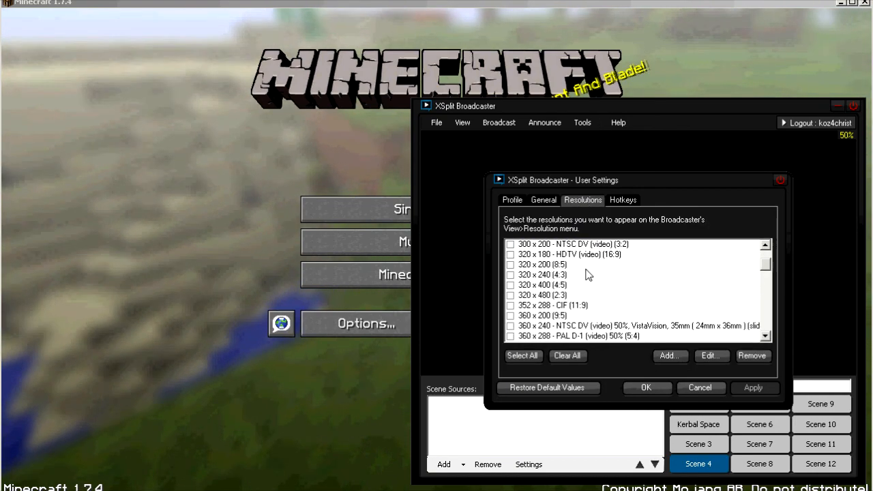
pyautogui.scroll(-10, 586, 272)
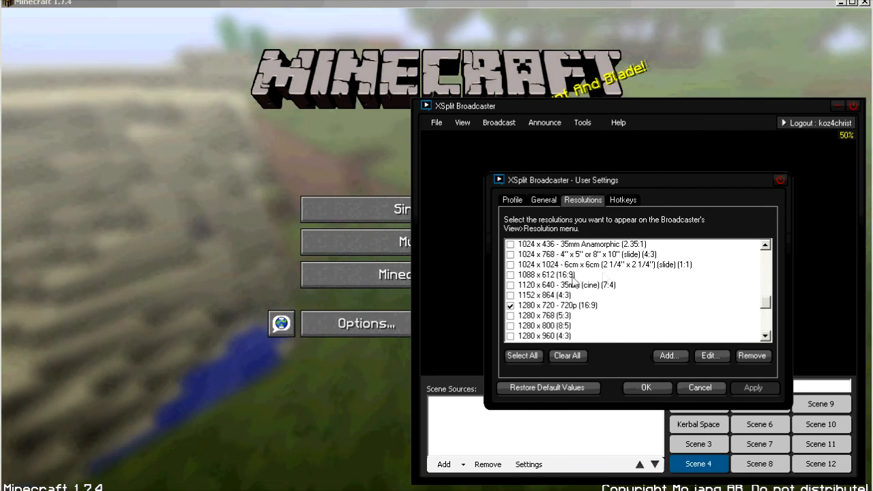
pyautogui.scroll(2, 571, 294)
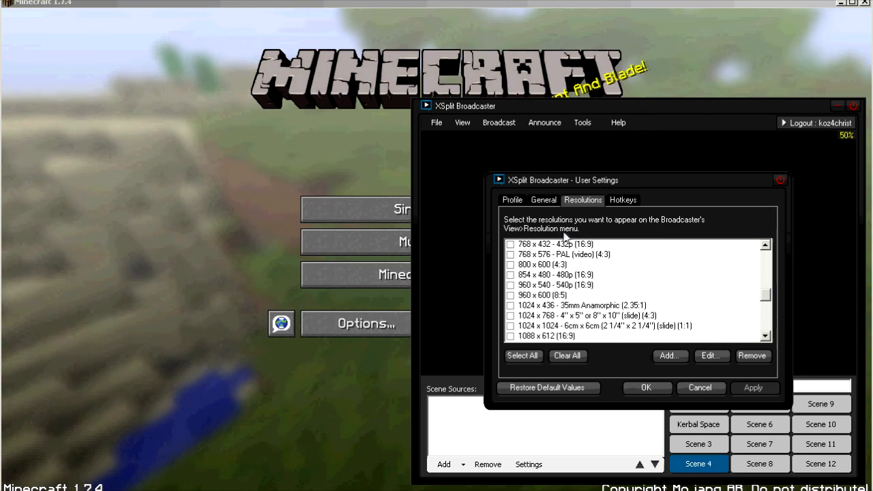
pyautogui.scroll(10, 593, 295)
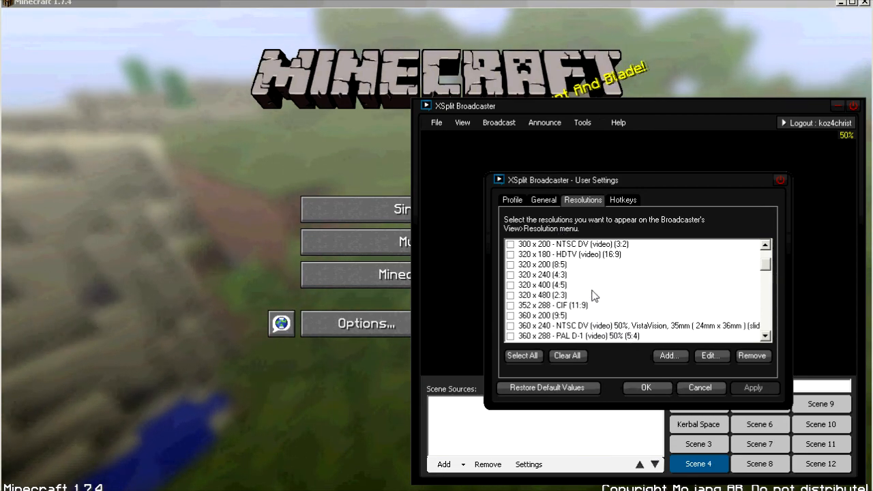
# Step: Look through the profile details and the hotkey assignments in the user settings, and close the settings
pyautogui.click(512, 200)
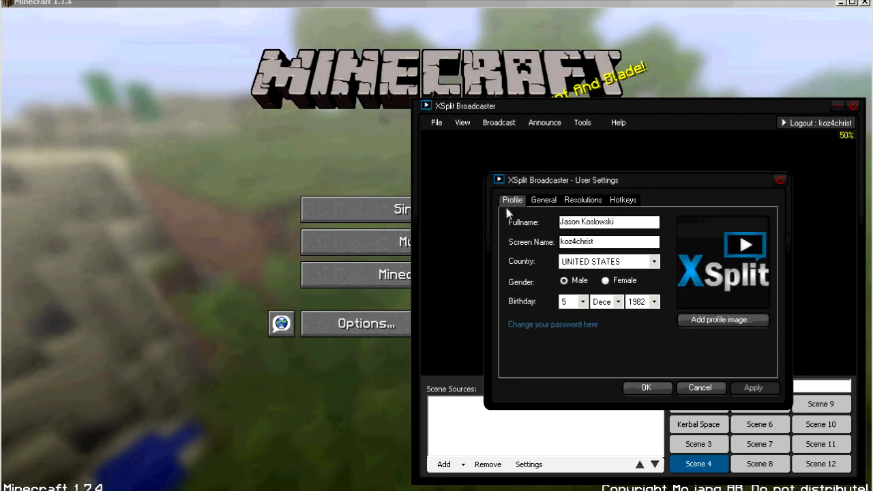
pyautogui.click(623, 200)
pyautogui.scroll(-5, 598, 273)
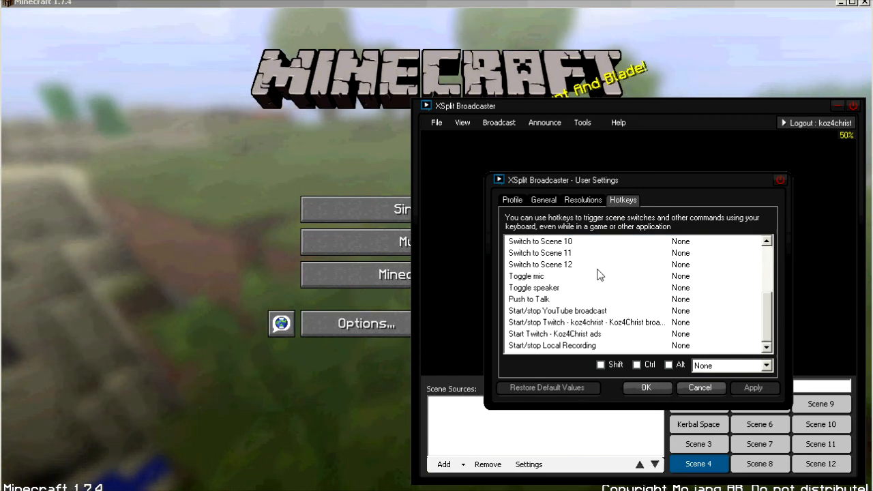
pyautogui.click(779, 180)
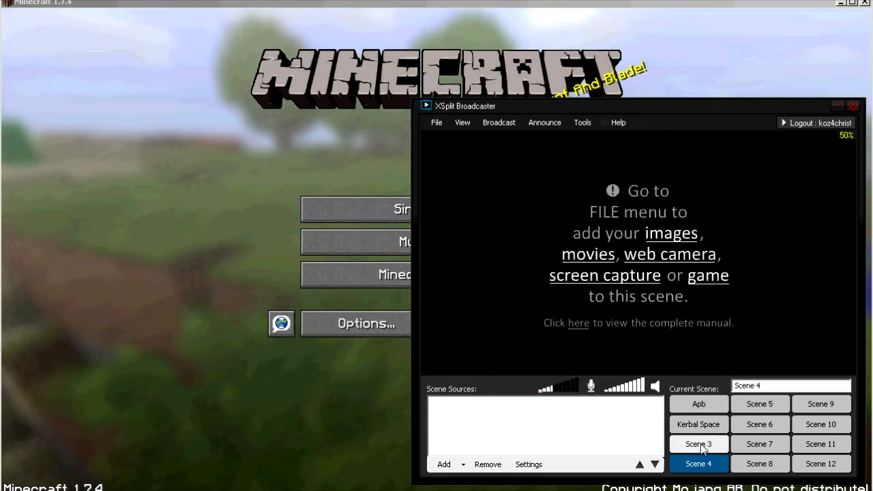
# Step: Rename Scene 4 as Minecraft
pyautogui.click(769, 385)
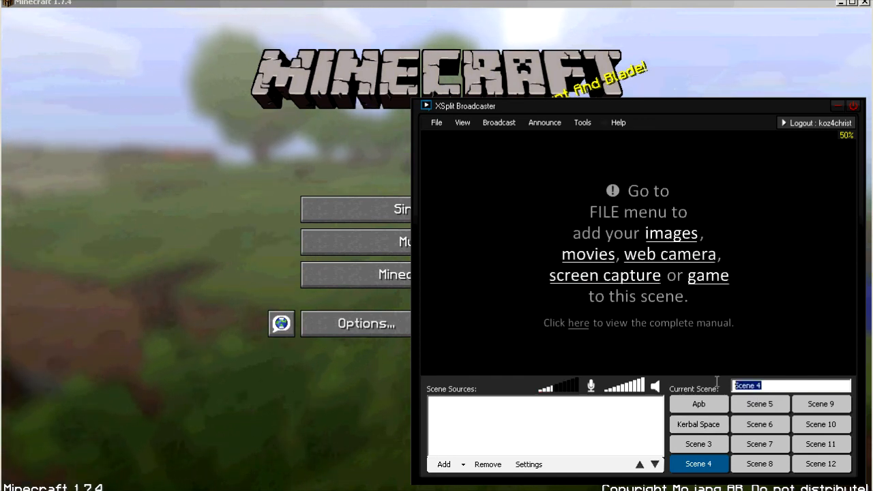
pyautogui.write('Minecra')
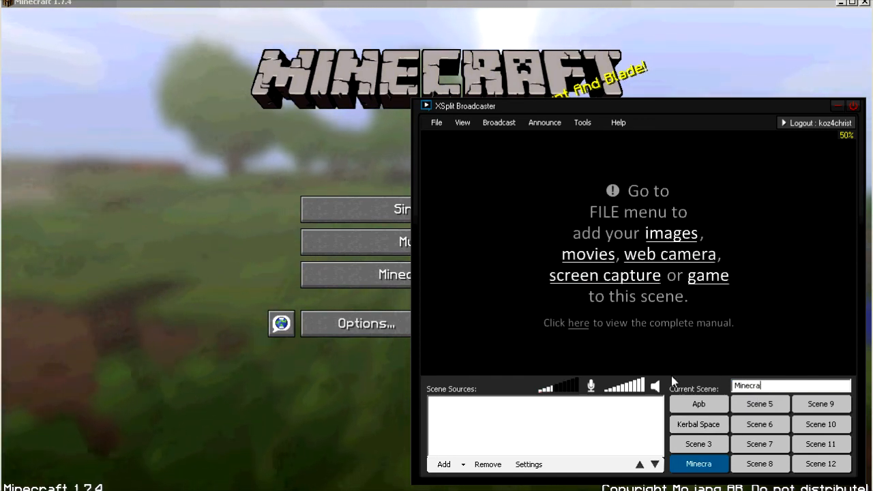
pyautogui.write('ft')
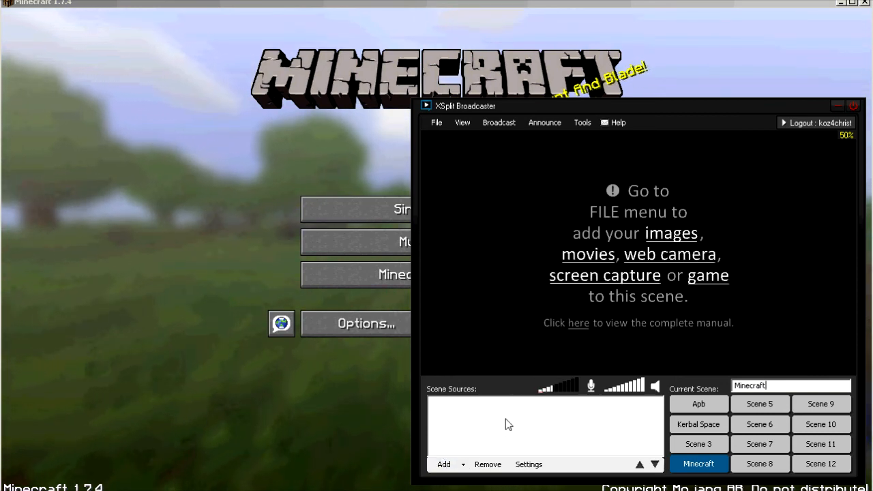
# Step: Move the XSplit Broadcaster window up to the screen's upper edge to make room for the list of source types
pyautogui.click(462, 465)
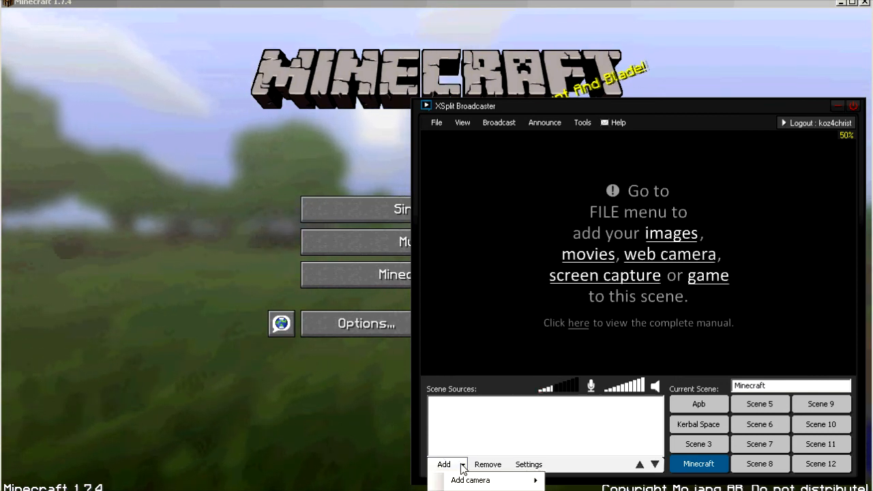
pyautogui.click(638, 107)
pyautogui.moveTo(665, 101); pyautogui.dragTo(642, 6)
# Step: Examine the types of sources that can be added to the Minecraft scene, including screen region and game
pyautogui.click(441, 367)
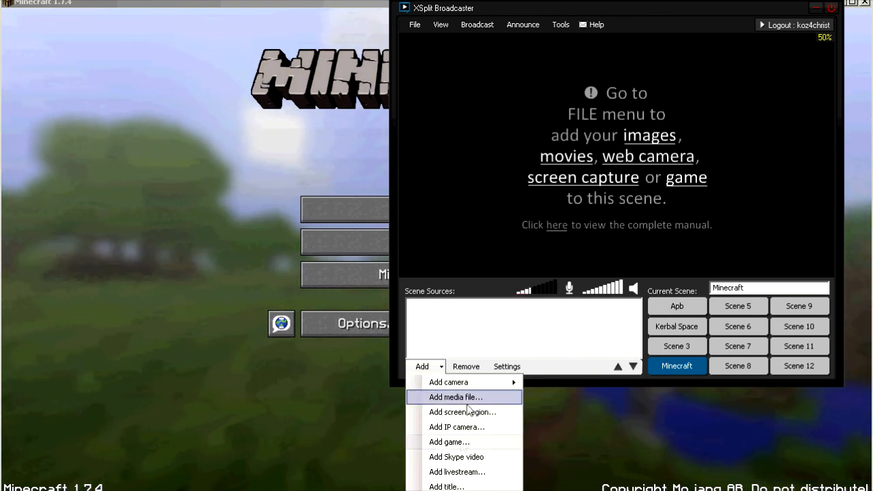
pyautogui.click(438, 370)
pyautogui.click(441, 367)
pyautogui.moveTo(462, 386)
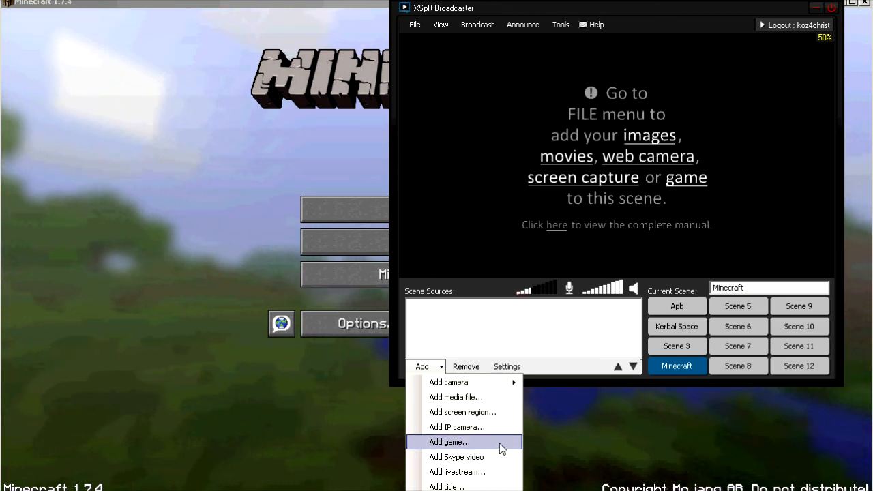
pyautogui.click(464, 416)
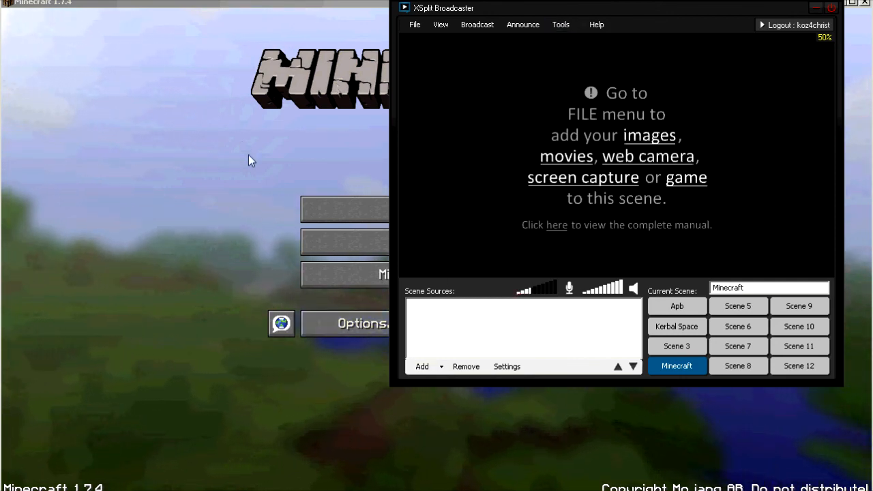
pyautogui.click(440, 367)
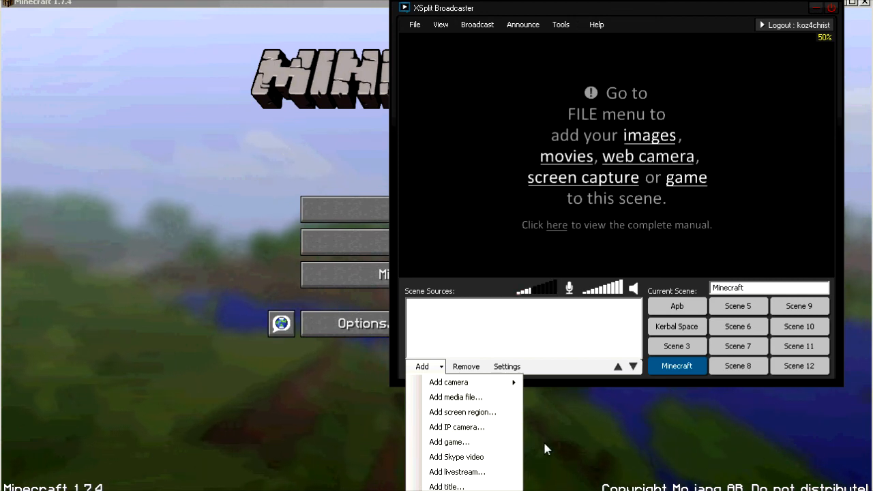
pyautogui.click(452, 342)
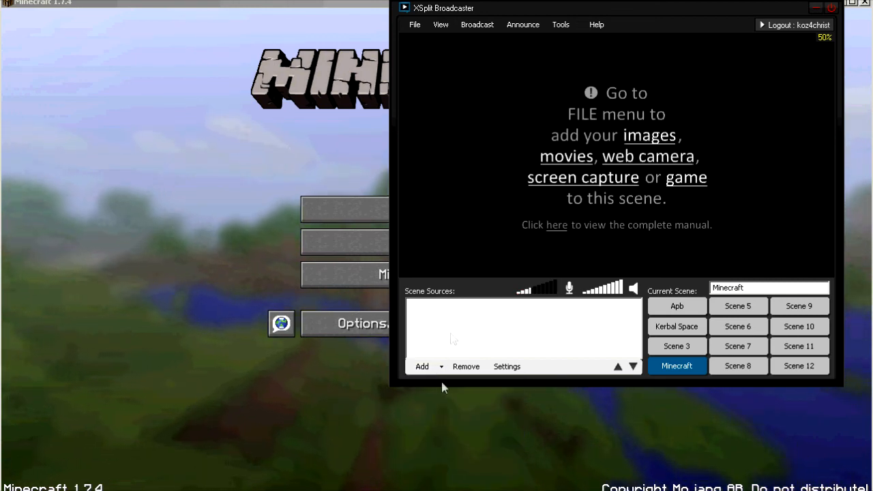
pyautogui.click(439, 368)
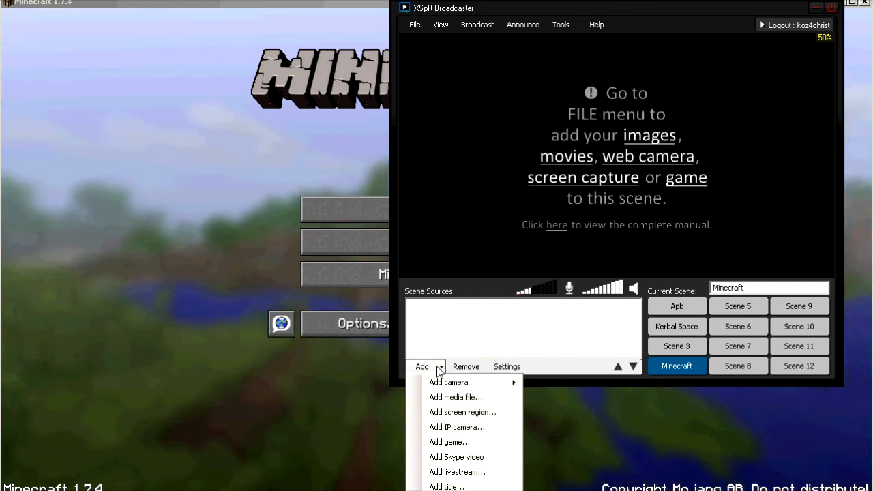
pyautogui.click(450, 444)
# Step: Add a screen region source that captures the Minecraft 1.7.4 game window to the Minecraft scene
pyautogui.moveTo(649, 15); pyautogui.dragTo(597, 21)
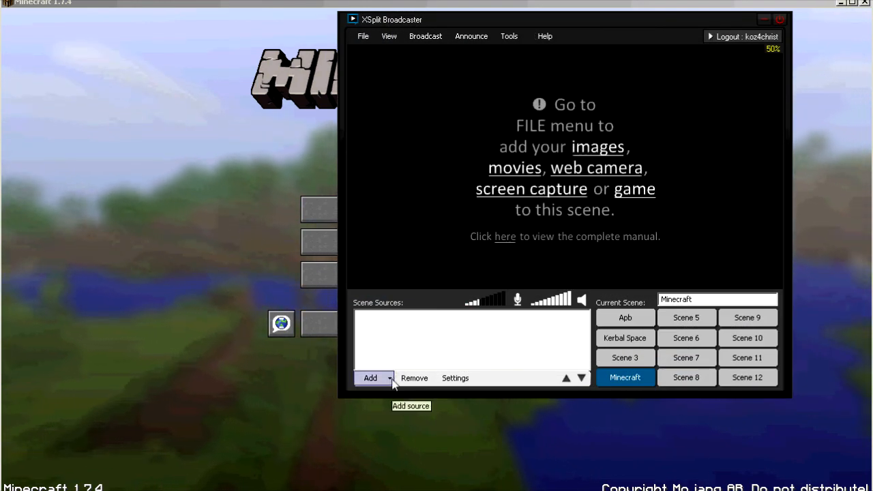
pyautogui.click(389, 377)
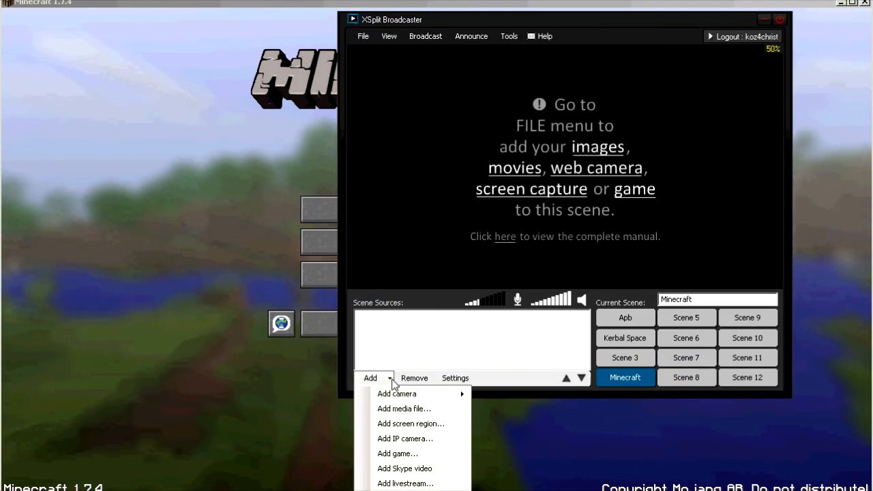
pyautogui.click(396, 425)
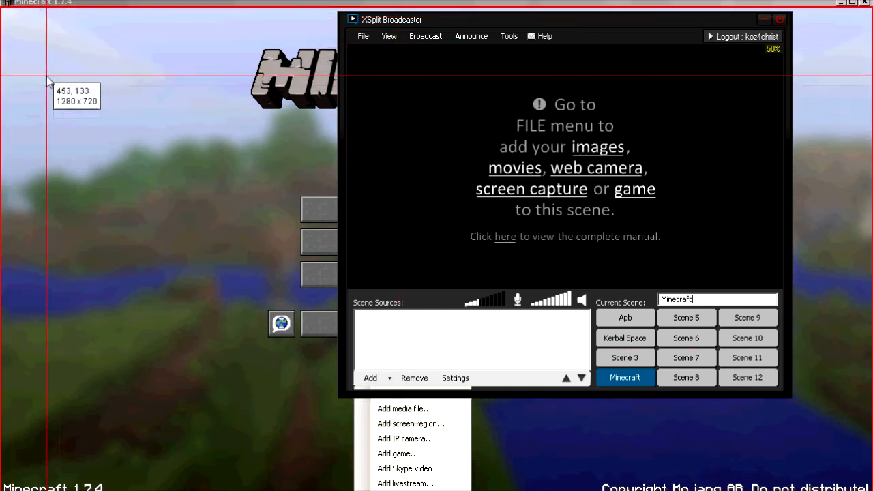
pyautogui.click(34, 31)
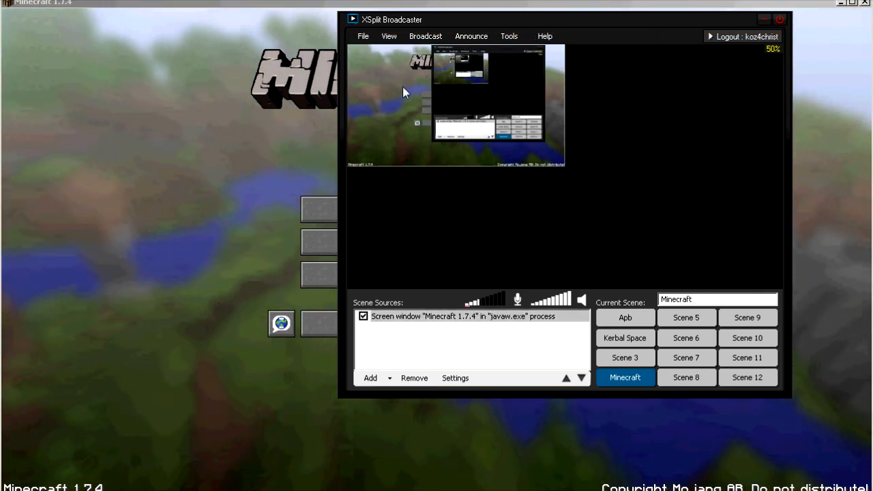
# Step: Align the Minecraft screen source with the preview's upper-left corner and enlarge it to fill the whole preview
pyautogui.moveTo(449, 101); pyautogui.dragTo(665, 102)
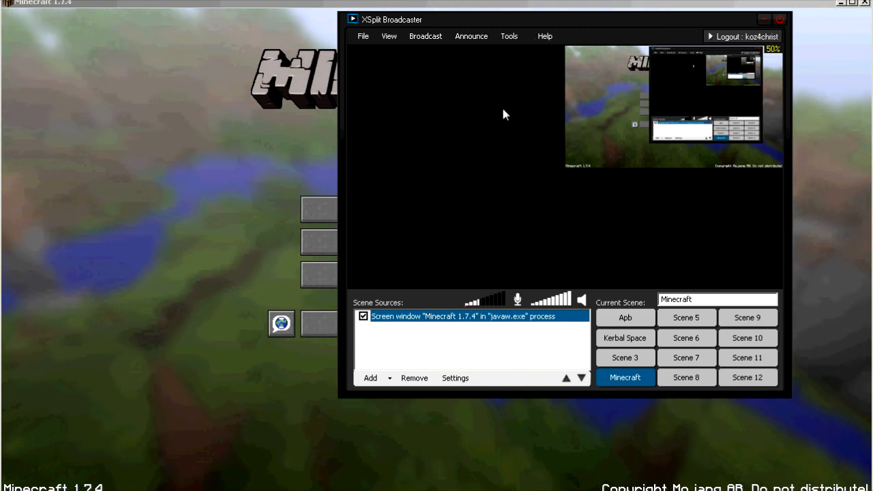
pyautogui.moveTo(625, 119); pyautogui.dragTo(399, 119)
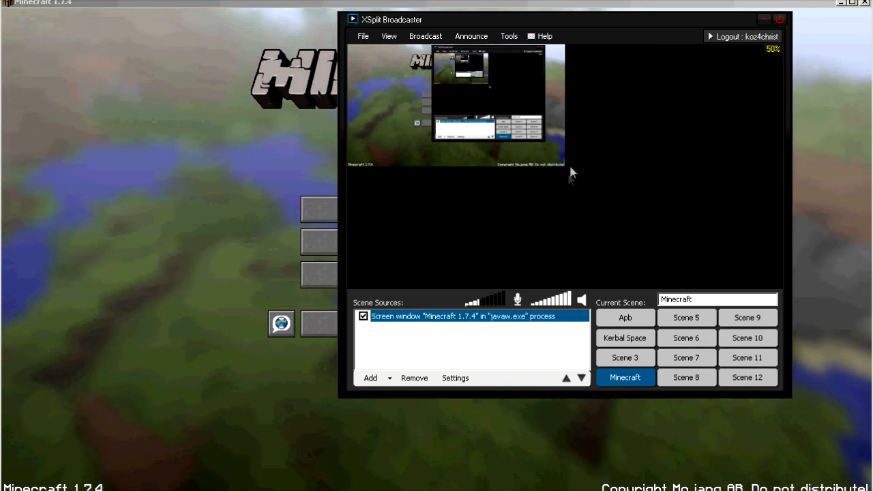
pyautogui.moveTo(566, 167); pyautogui.dragTo(854, 310)
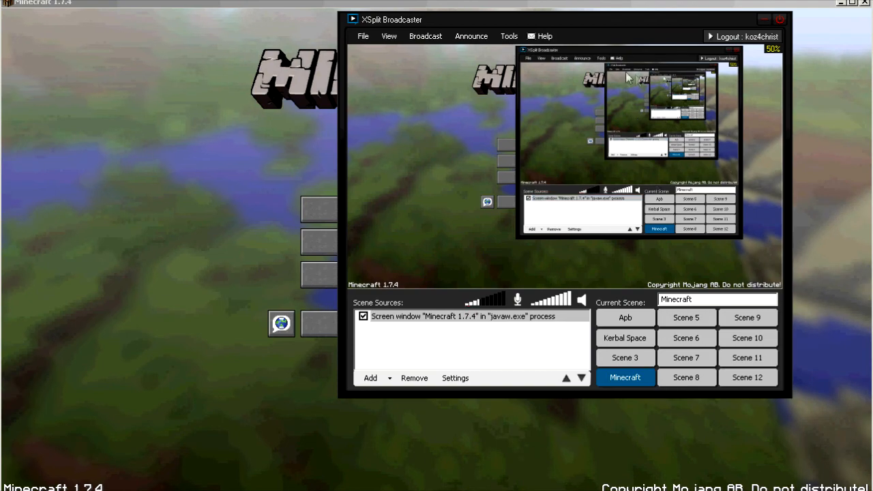
pyautogui.click(498, 316)
# Step: Move the Minecraft game window aside and back to check how the screen source follows it
pyautogui.moveTo(609, 25); pyautogui.dragTo(649, 26)
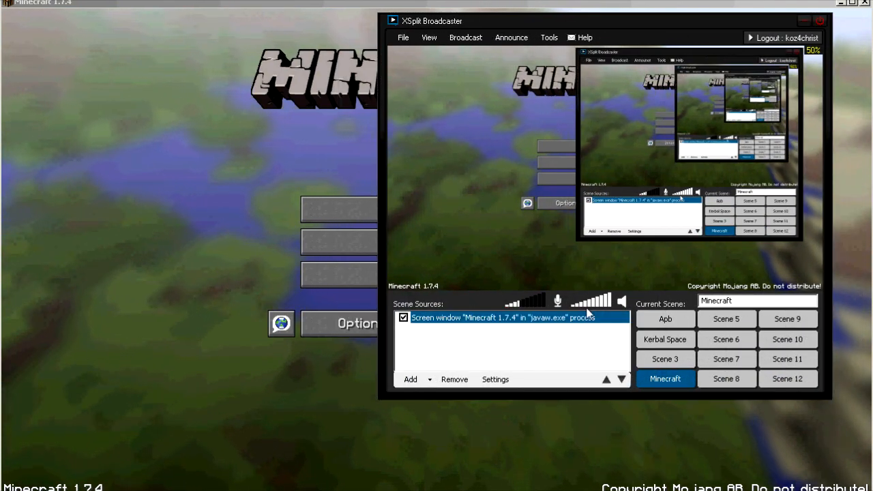
pyautogui.click(410, 379)
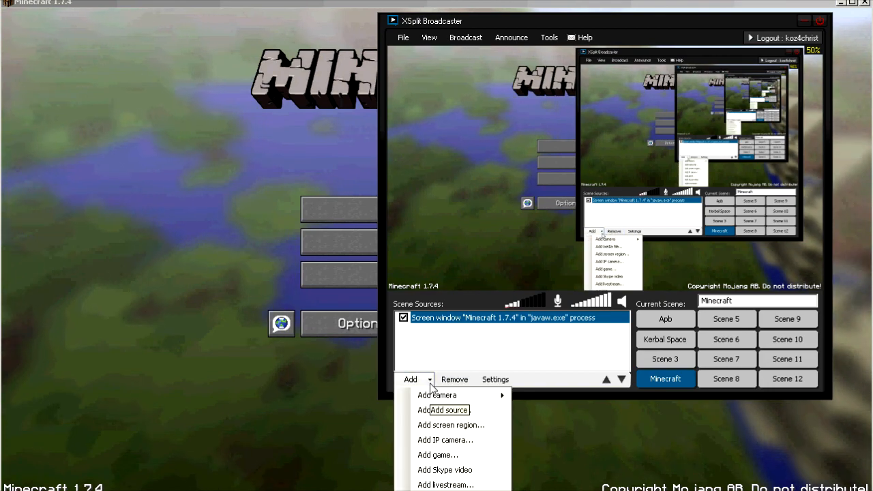
pyautogui.click(480, 344)
pyautogui.moveTo(266, 4); pyautogui.dragTo(160, 37)
pyautogui.click(541, 20)
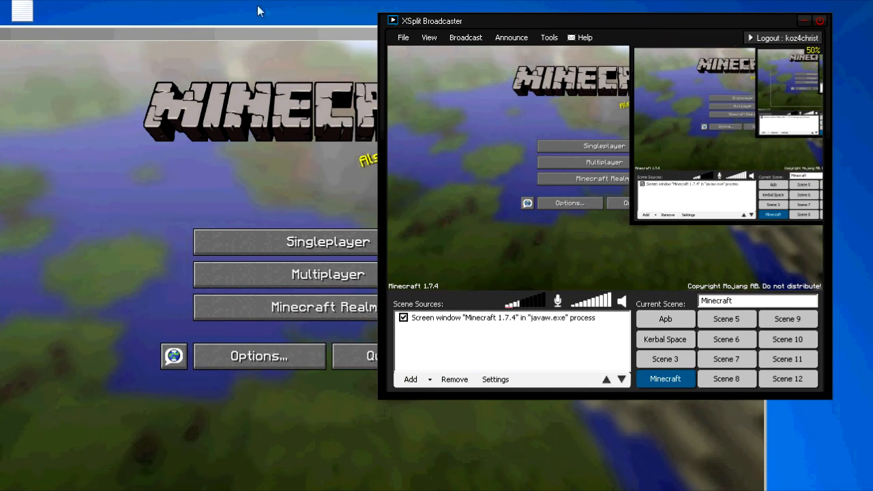
pyautogui.click(267, 39)
pyautogui.moveTo(268, 37); pyautogui.dragTo(376, 0)
pyautogui.hotkey('alt', 'Tab')
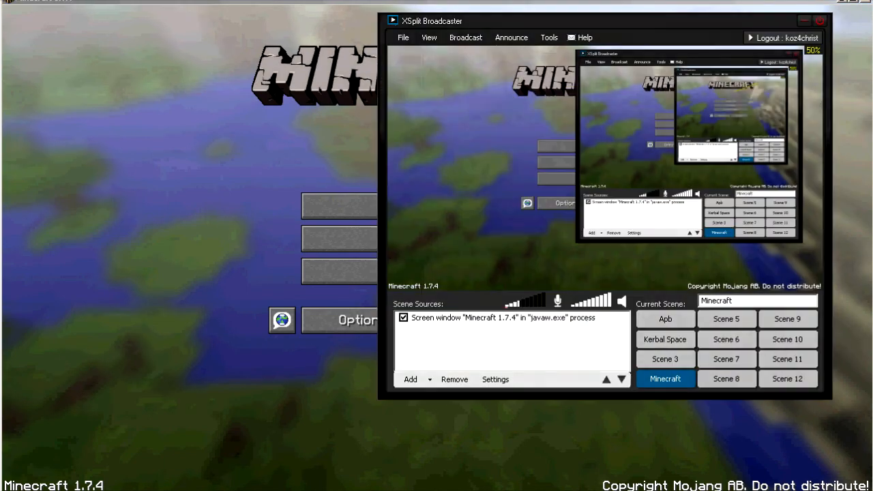
# Step: Add the image Logo-Twitch.png from the MCFriends Logos folder as a media file source in the Minecraft scene
pyautogui.click(501, 345)
pyautogui.click(430, 379)
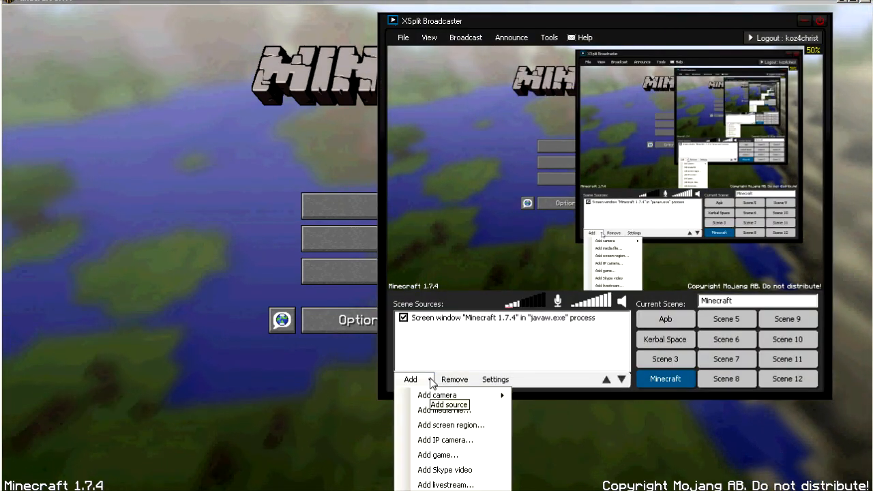
pyautogui.click(430, 379)
pyautogui.click(411, 379)
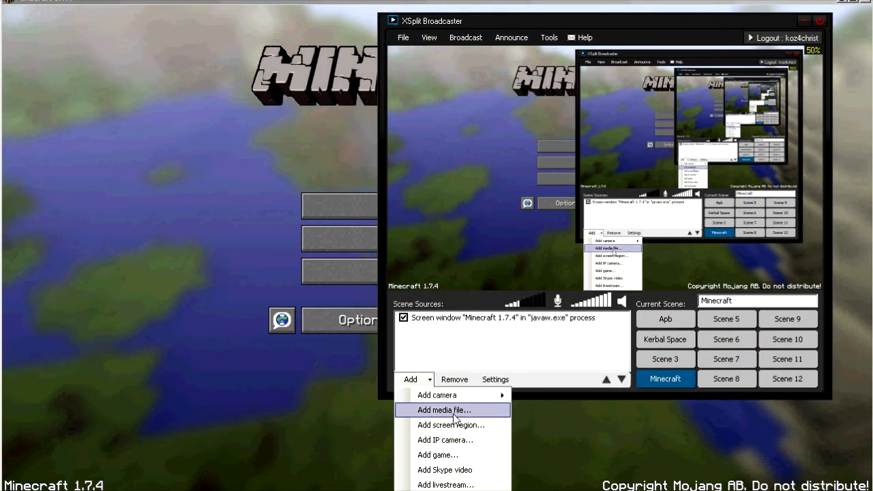
pyautogui.click(454, 411)
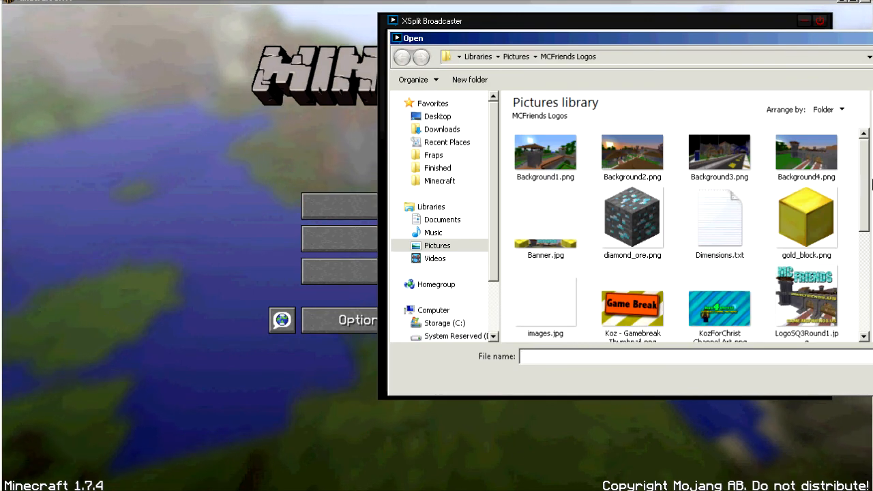
pyautogui.scroll(-1, 863, 200)
pyautogui.click(822, 291)
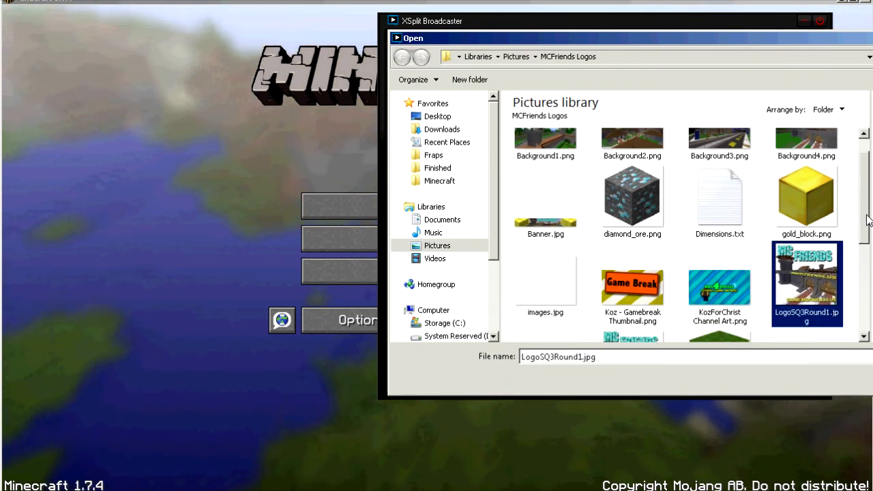
pyautogui.scroll(-3, 770, 214)
pyautogui.click(628, 254)
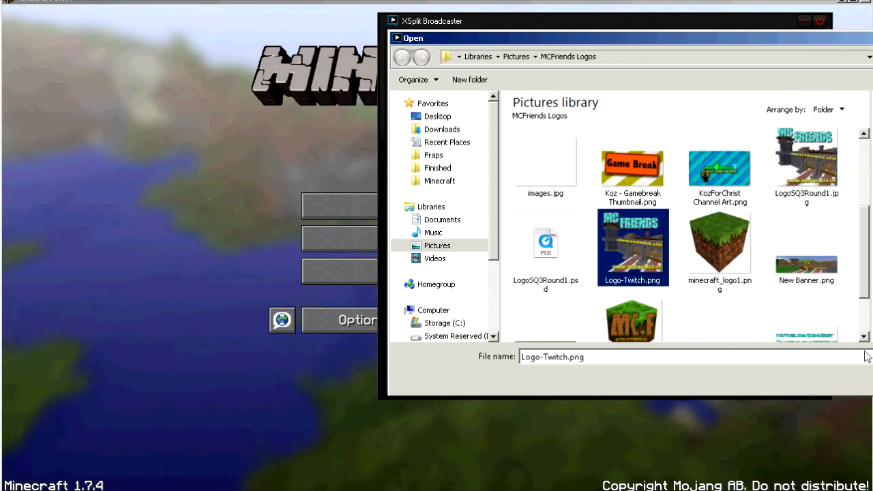
pyautogui.press('Return')
# Step: Place the logo image in the preview's lower-left corner and shrink it to about a third of the preview's width
pyautogui.moveTo(741, 114); pyautogui.dragTo(481, 236)
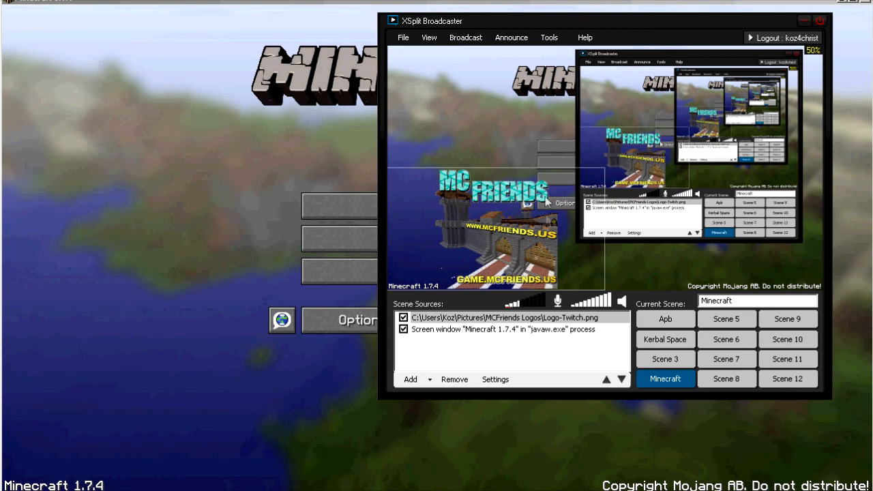
pyautogui.click(605, 168)
pyautogui.moveTo(603, 168); pyautogui.dragTo(533, 209)
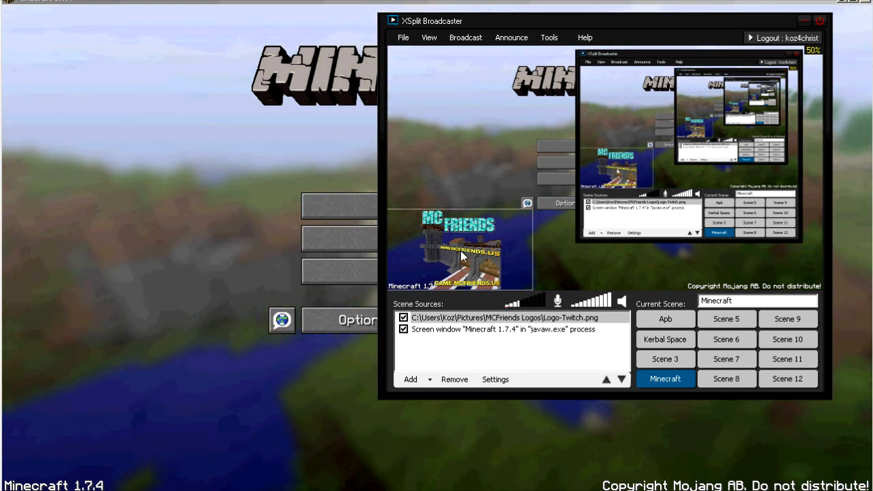
pyautogui.click(545, 213)
pyautogui.click(521, 217)
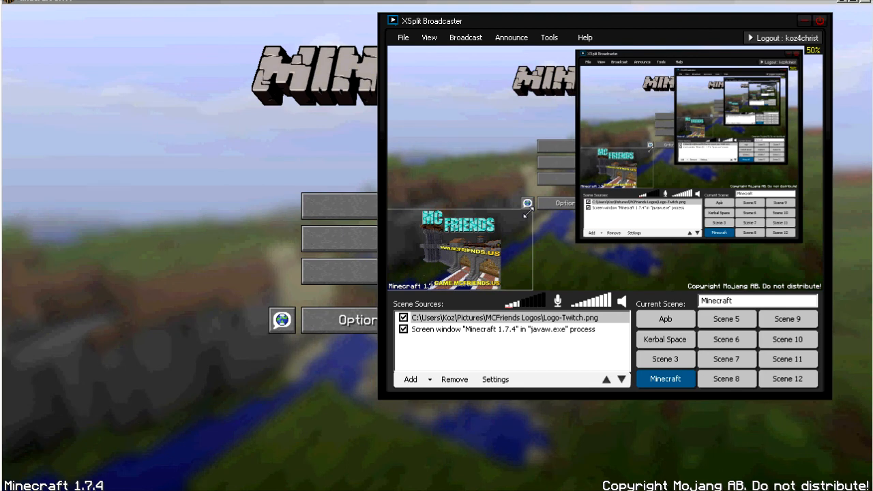
# Step: Remove the Logo-Twitch.png source from the Minecraft scene
pyautogui.click(455, 318)
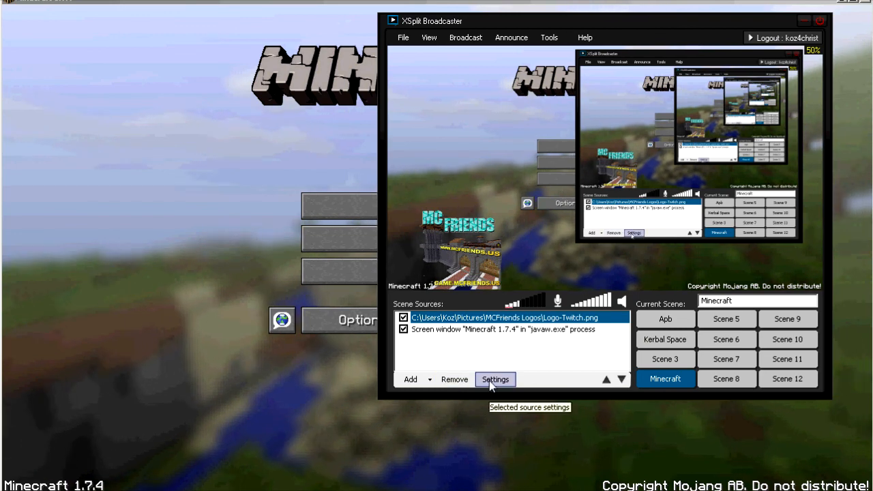
pyautogui.click(452, 317)
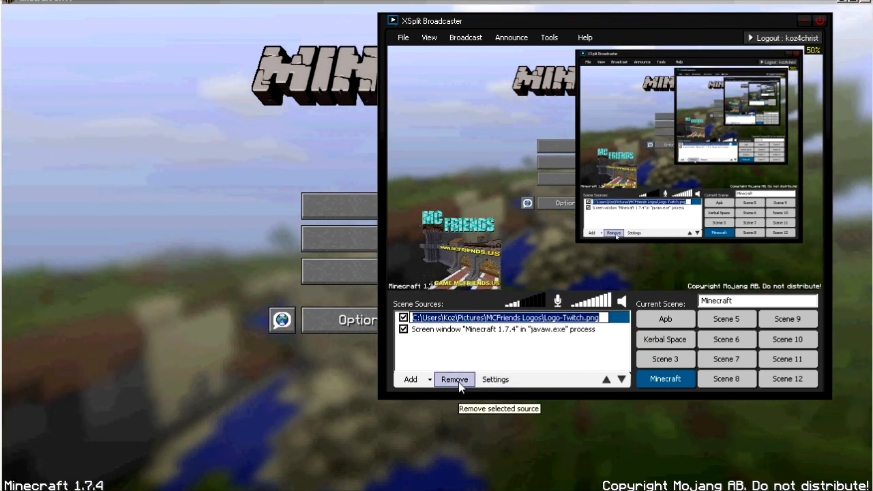
pyautogui.click(455, 379)
# Step: Review the broadcast channels and the Twitch channel's announcement options for Twitter and Facebook, and close the announcement window
pyautogui.click(465, 38)
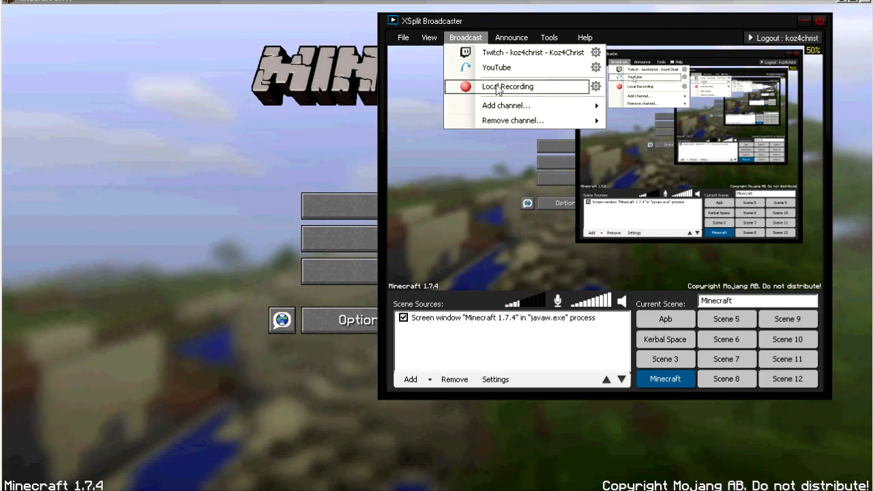
pyautogui.click(510, 41)
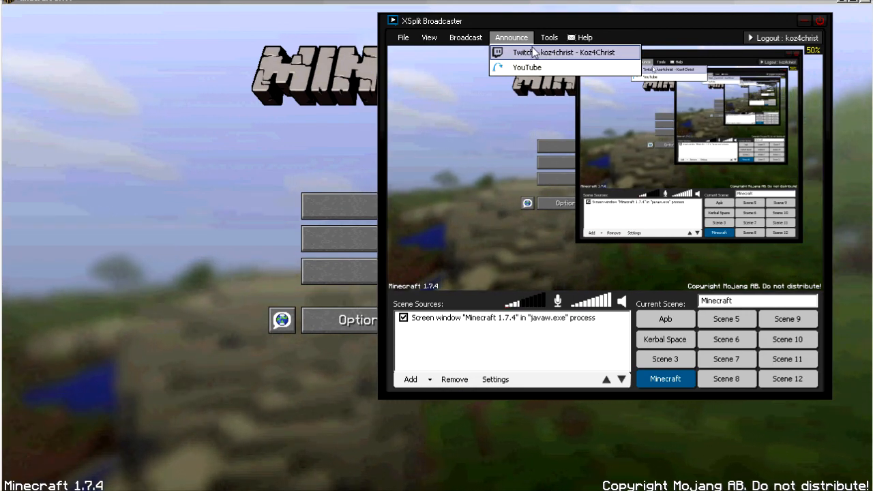
pyautogui.click(536, 53)
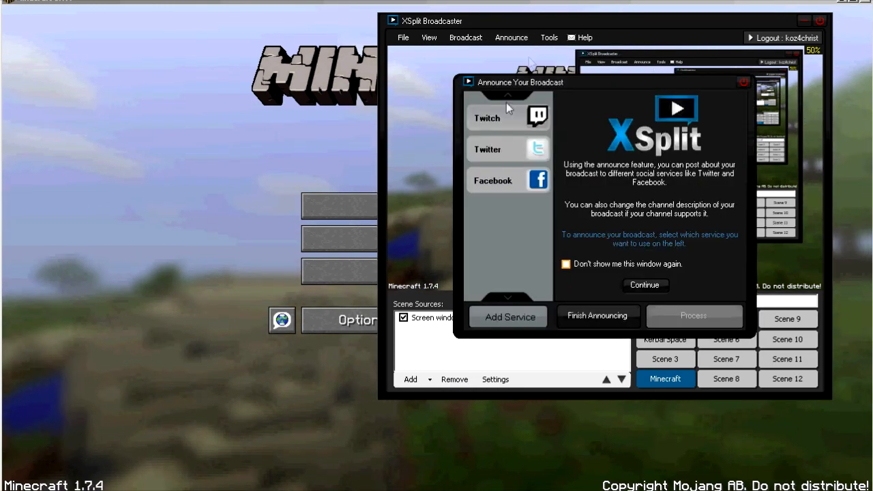
pyautogui.click(511, 145)
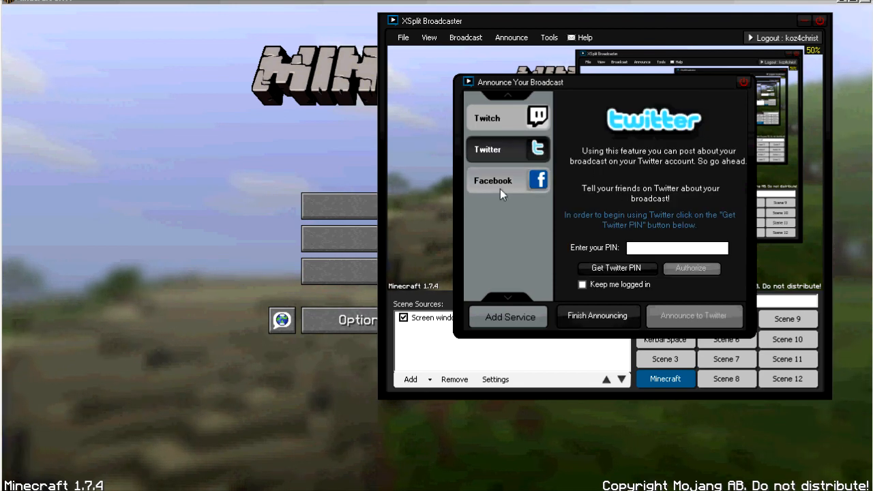
pyautogui.click(502, 182)
pyautogui.click(512, 121)
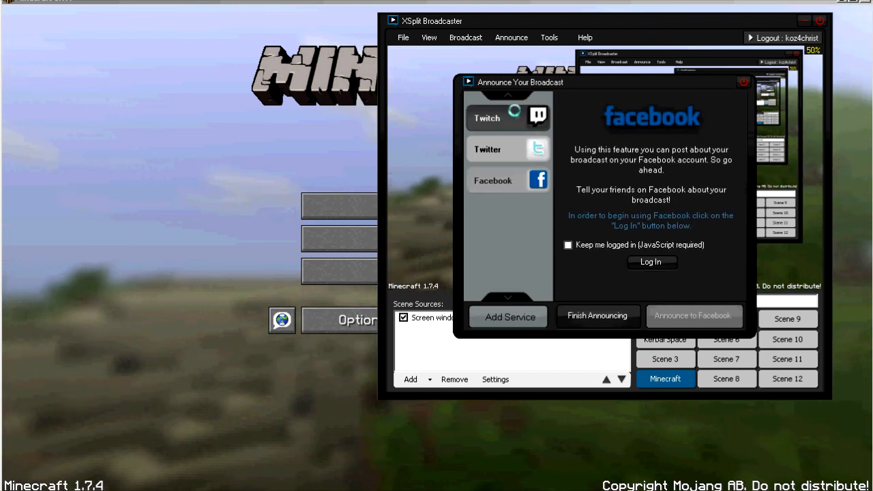
pyautogui.click(743, 82)
# Step: Check the selectable broadcast channels and examine the broadcast title on the Twitch dashboard in the browser
pyautogui.click(465, 38)
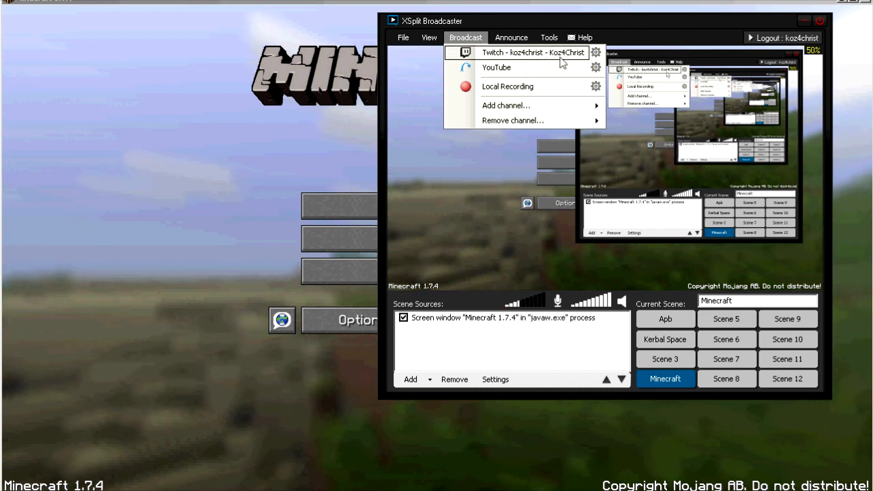
pyautogui.click(575, 24)
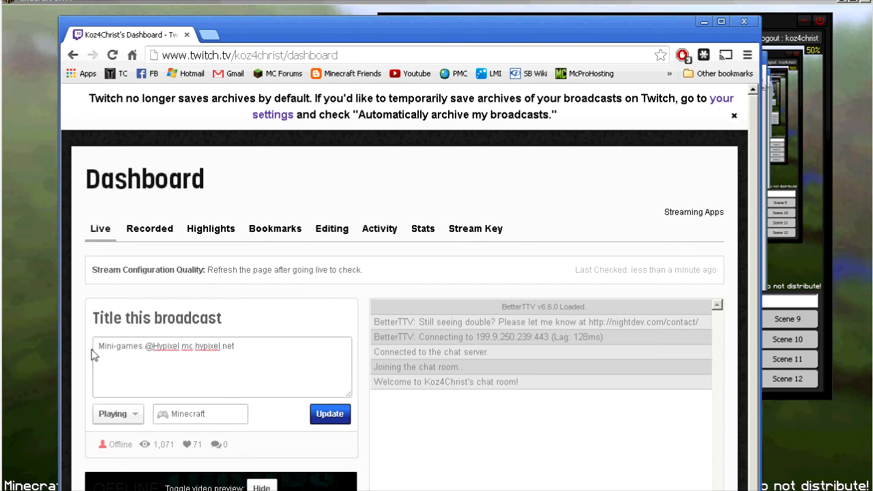
pyautogui.click(131, 347)
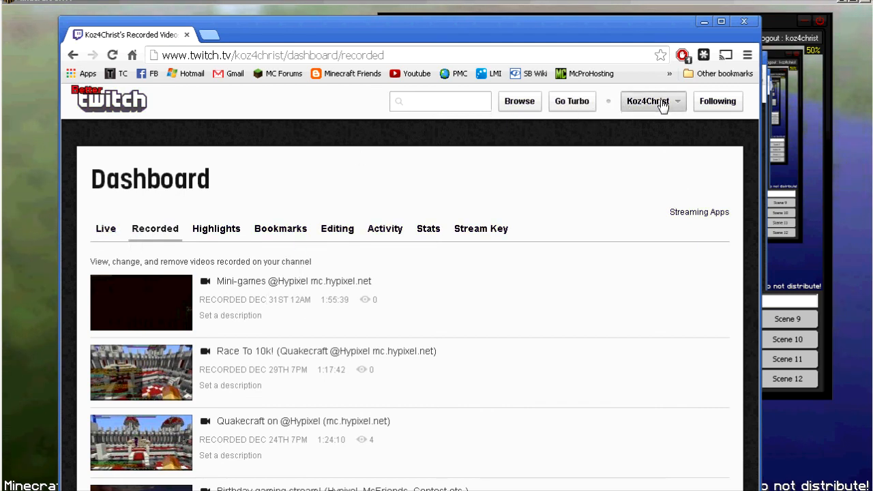
# Step: Open the video settings of the Twitch account, check the Archive Broadcasts option, and close the browser
pyautogui.click(661, 104)
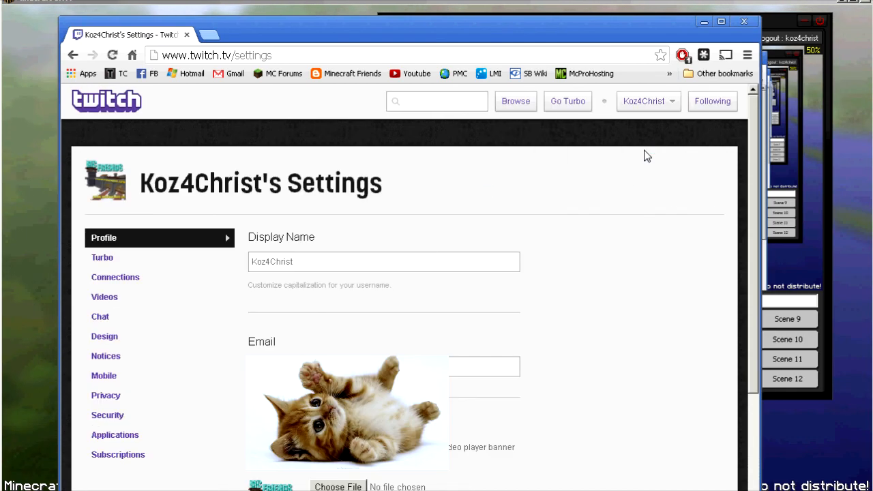
pyautogui.click(106, 298)
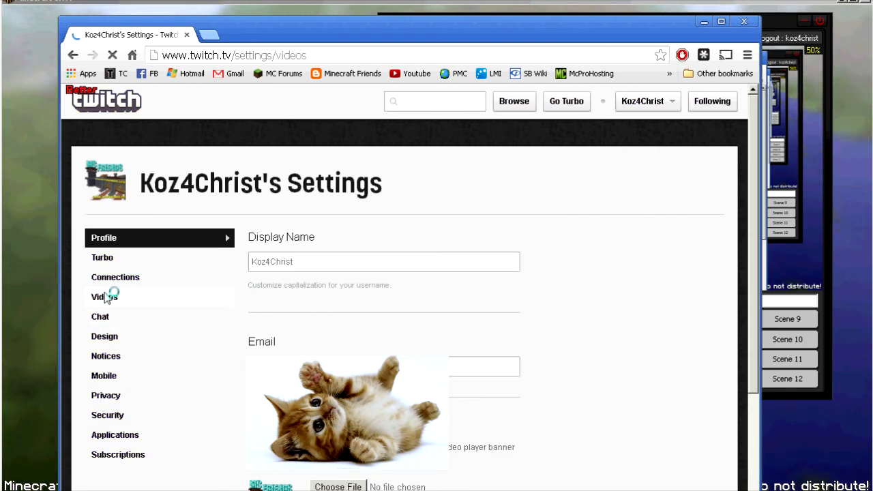
pyautogui.scroll(-7, 524, 336)
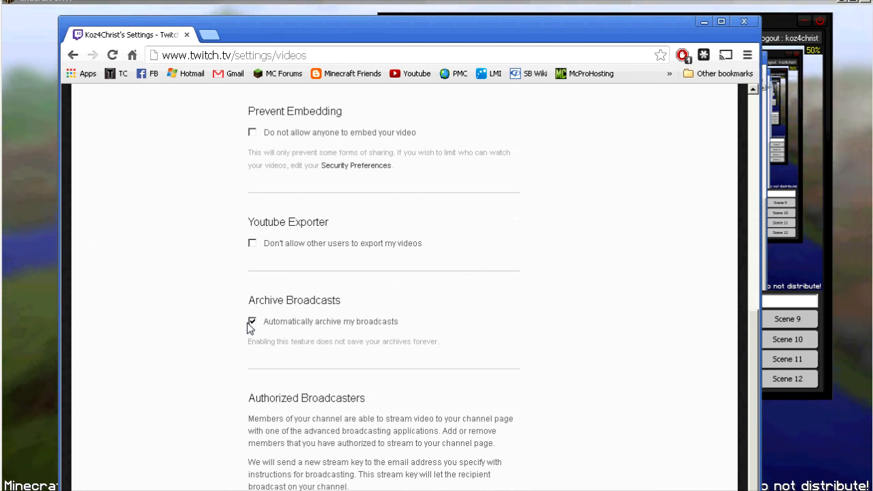
pyautogui.scroll(6, 248, 326)
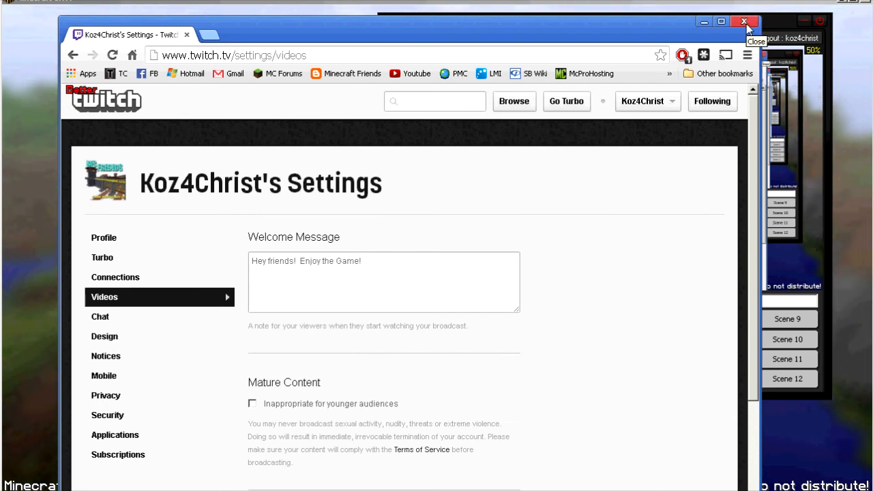
pyautogui.click(746, 25)
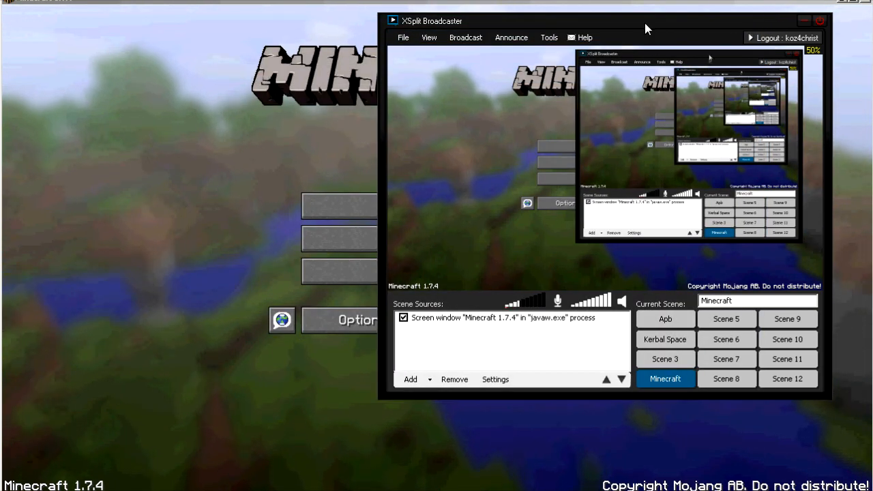